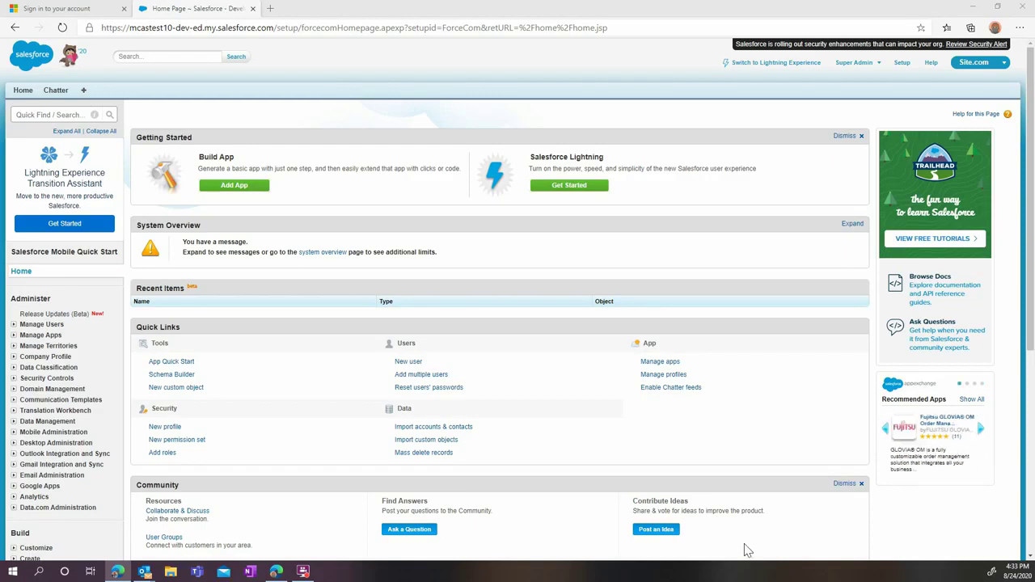
- Start a new profile cloned from Custom: Support Profile and name it MCAS
click(13, 324)
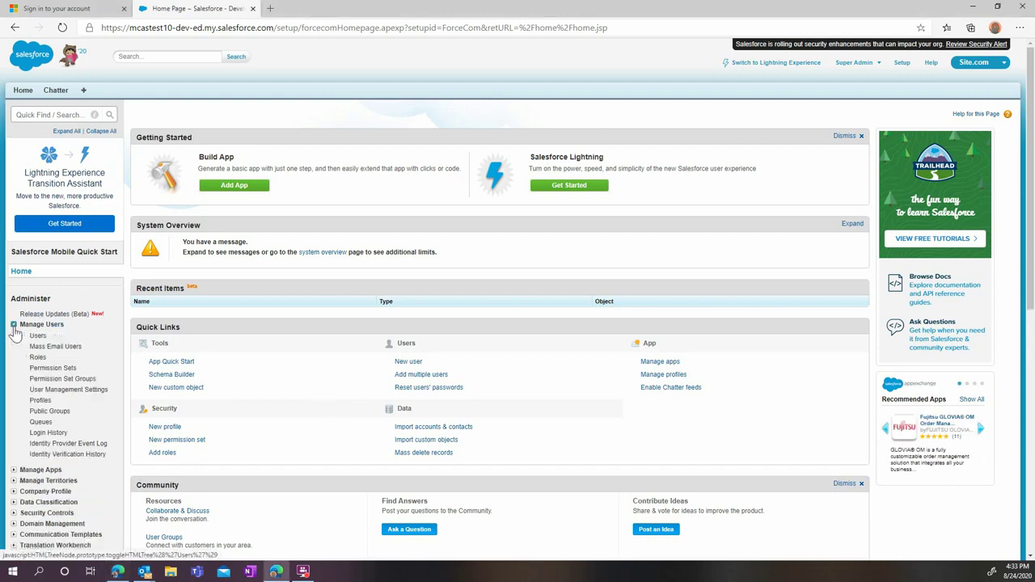
click(42, 400)
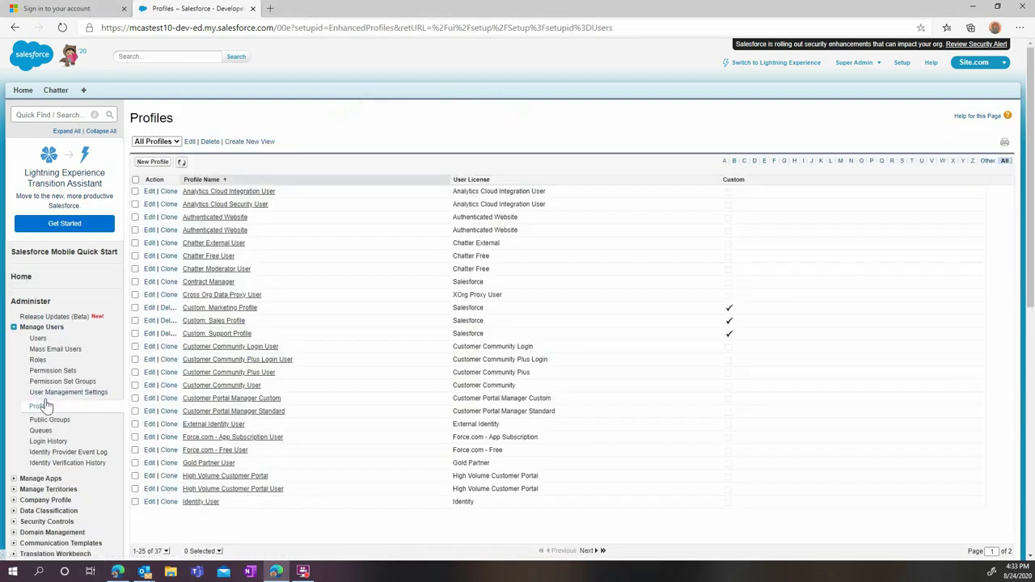
click(164, 163)
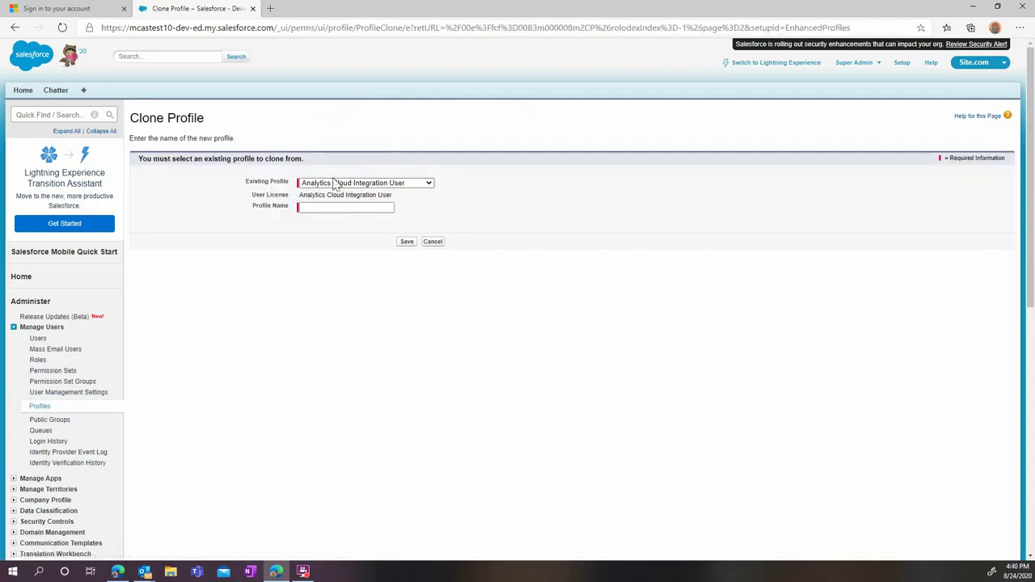
click(337, 183)
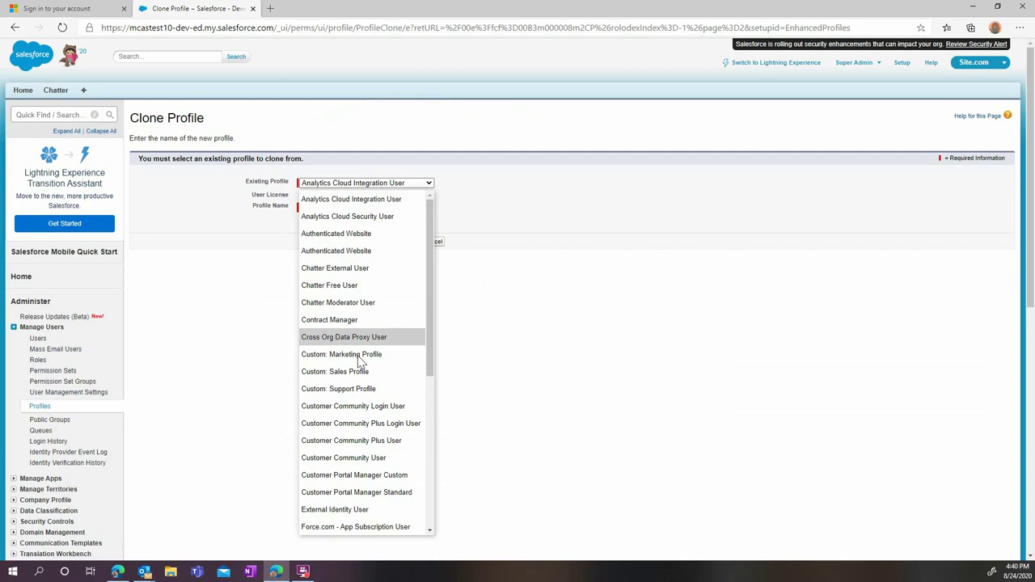
click(383, 389)
click(328, 209)
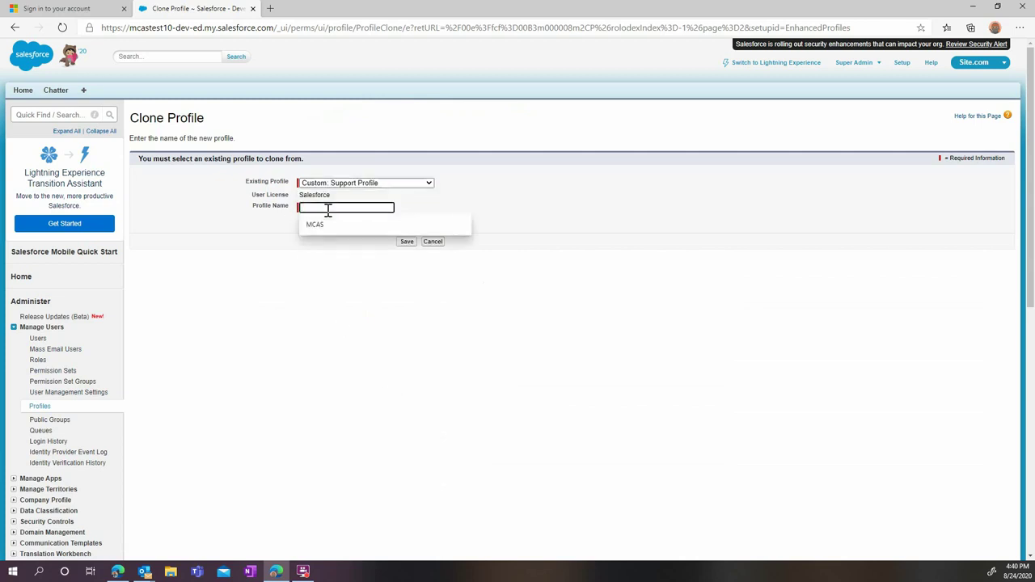
text(MCAS)
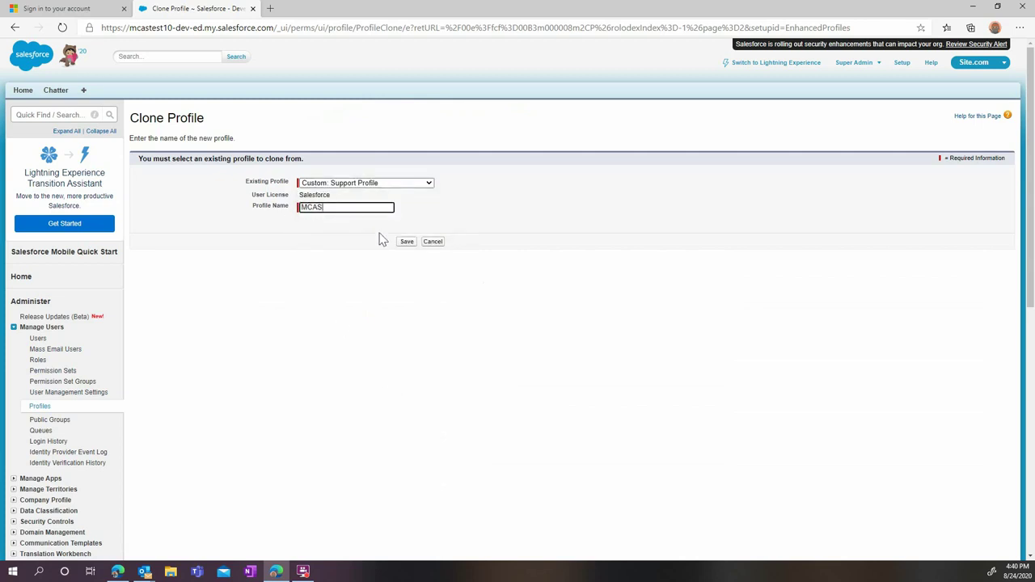
- Save the cloned MCAS profile, then edit it and enable API Enabled
click(411, 244)
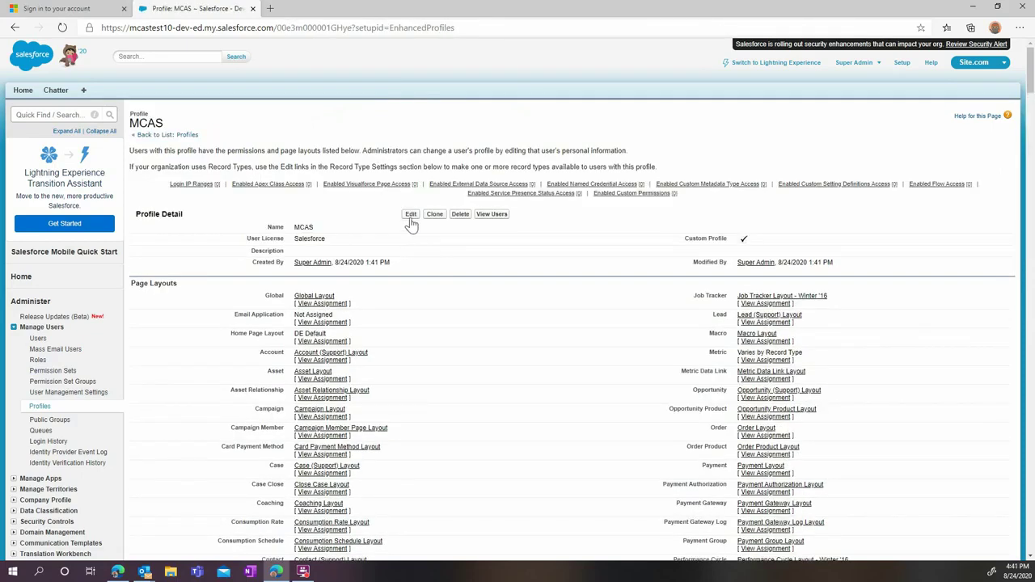
click(411, 216)
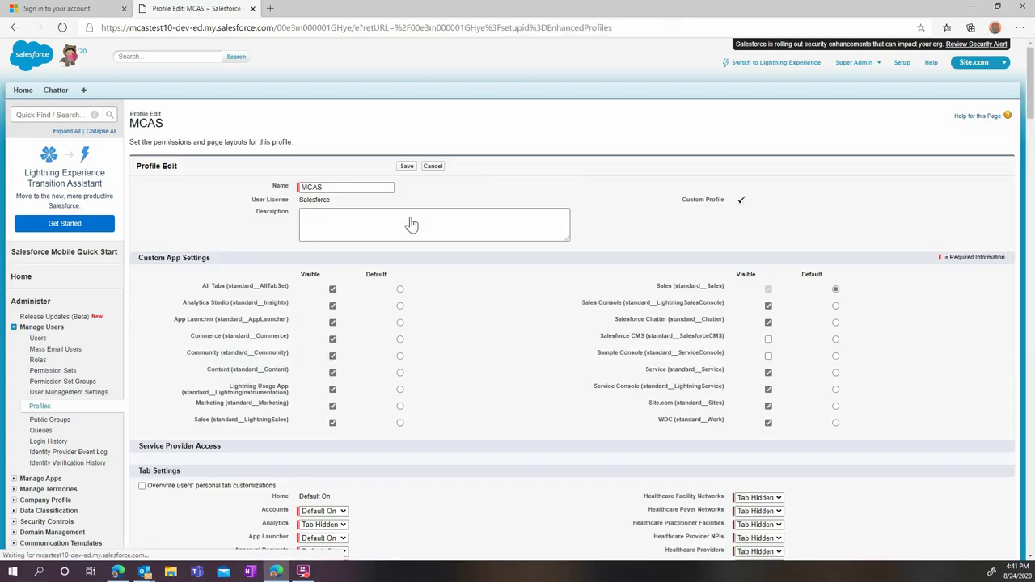
scroll(276, 439, down, 12)
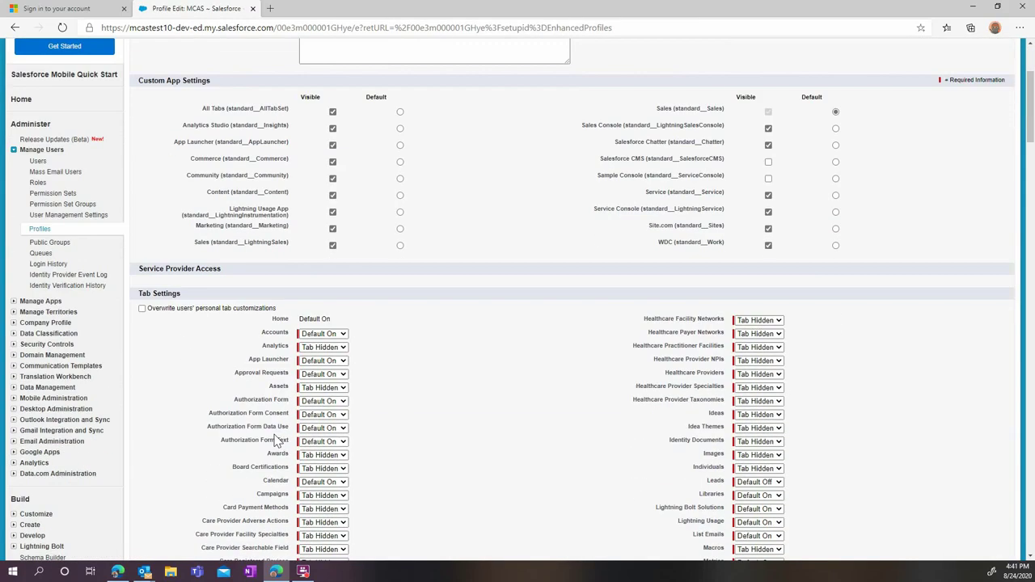
scroll(278, 429, down, 3)
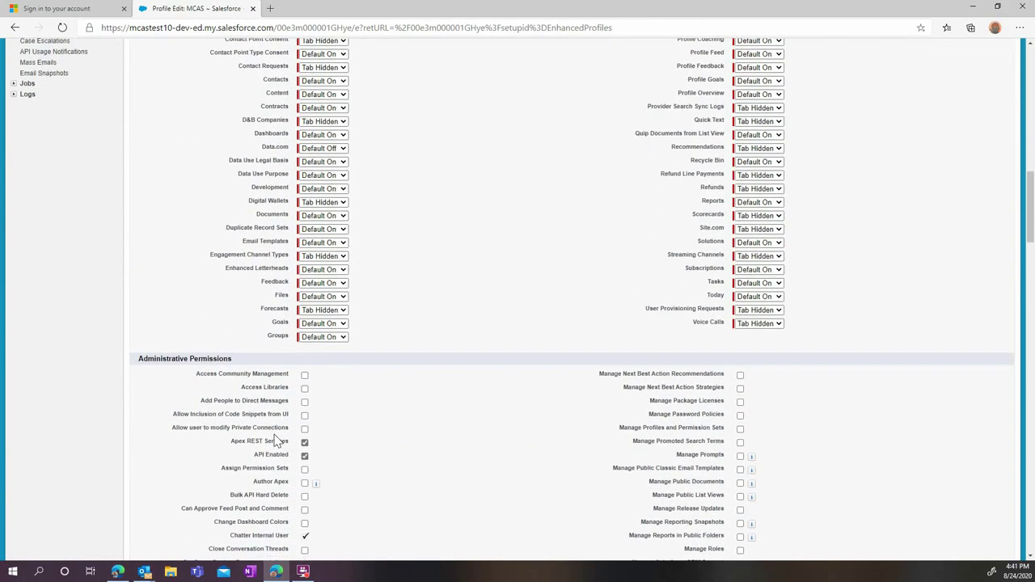
scroll(285, 411, down, 3)
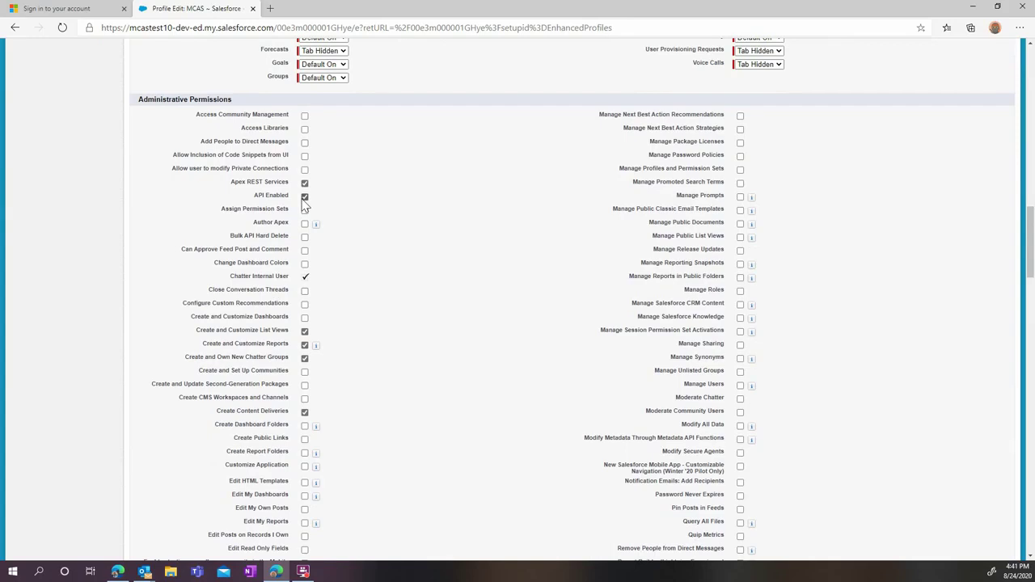
triple_click(262, 198)
click(262, 198)
- Grant View All Data, Manage Salesforce CRM Content, Manage Users and Query All Files, then save
scroll(217, 217, down, 1)
scroll(217, 217, down, 3)
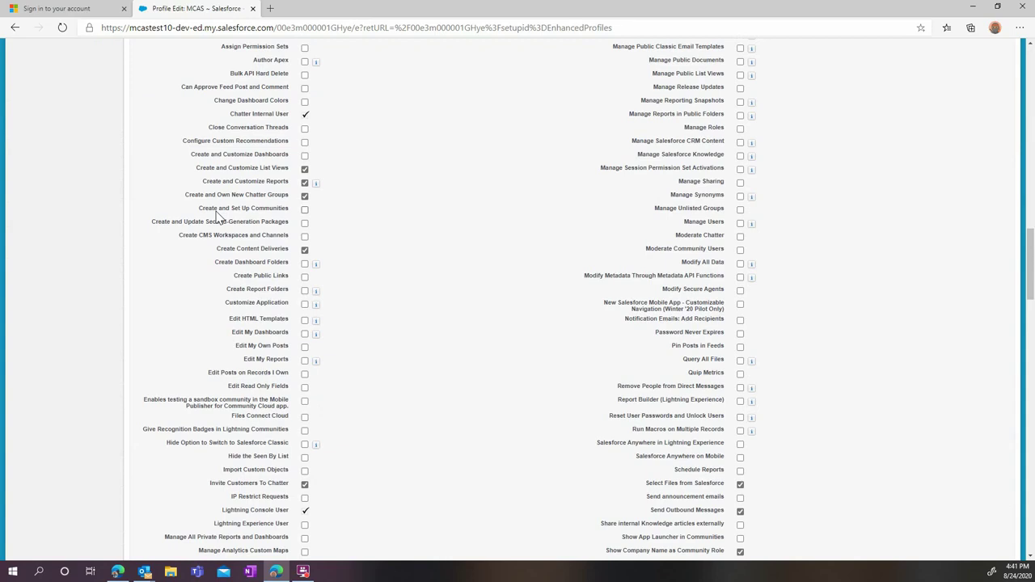
scroll(216, 216, down, 3)
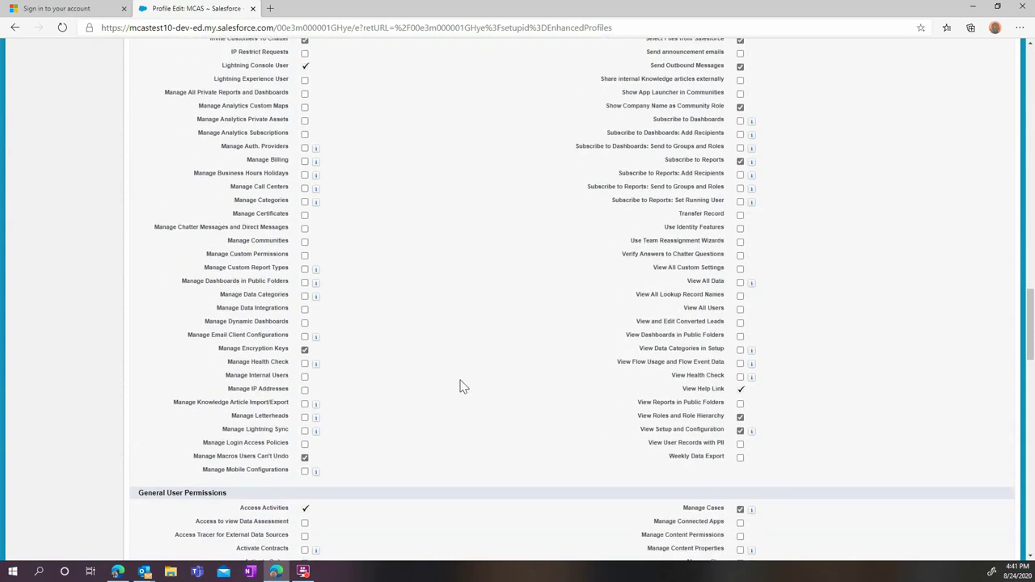
click(741, 283)
scroll(619, 268, up, 1)
scroll(477, 375, up, 6)
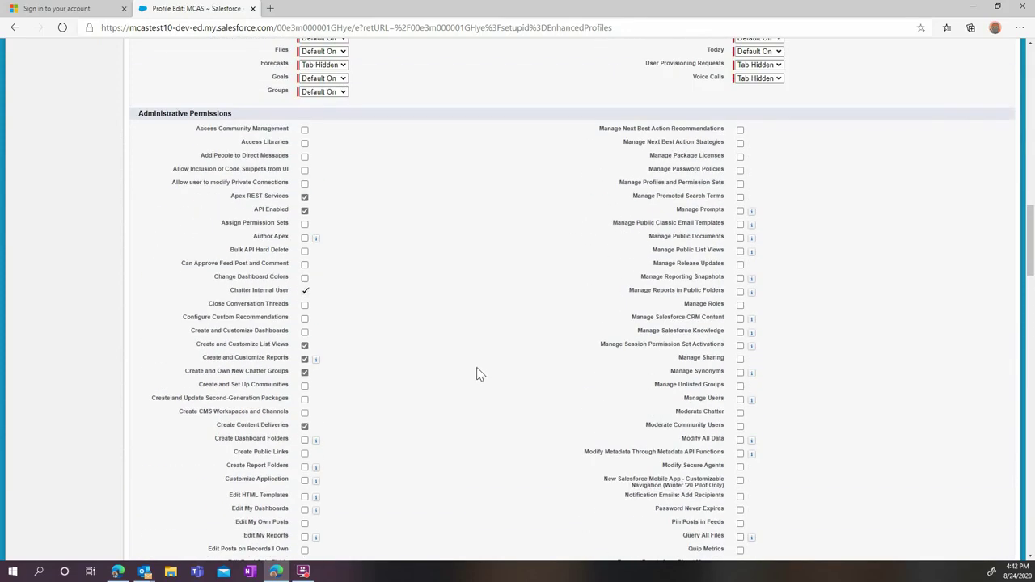
click(739, 320)
click(740, 400)
scroll(683, 462, down, 2)
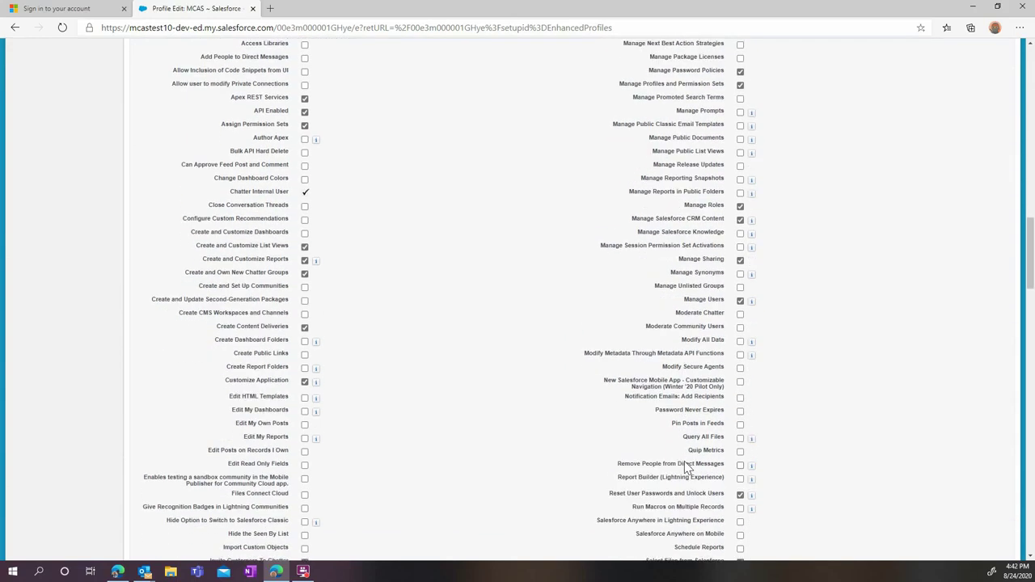
click(740, 438)
scroll(570, 504, down, 10)
scroll(570, 505, down, 4)
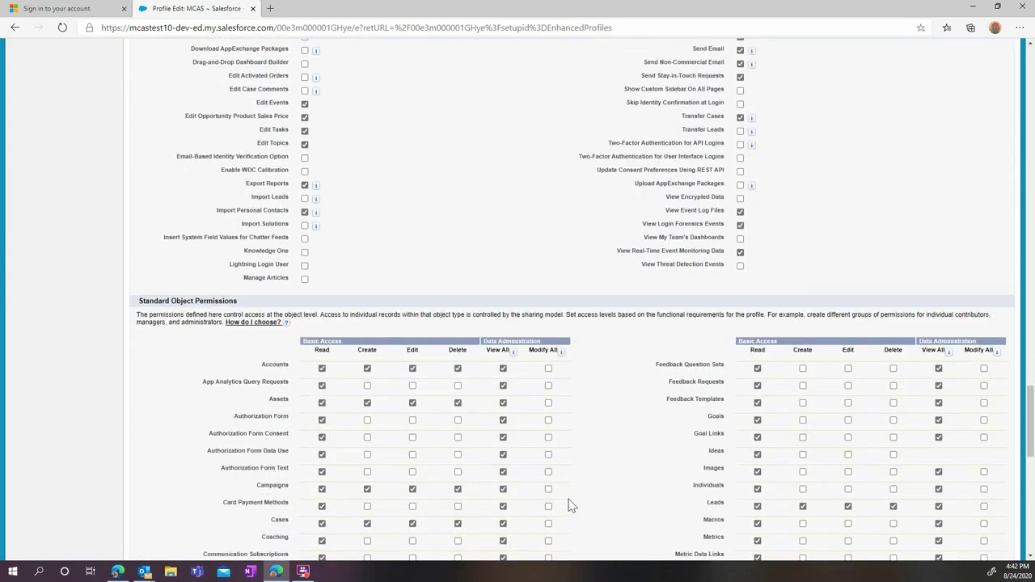
scroll(570, 505, down, 10)
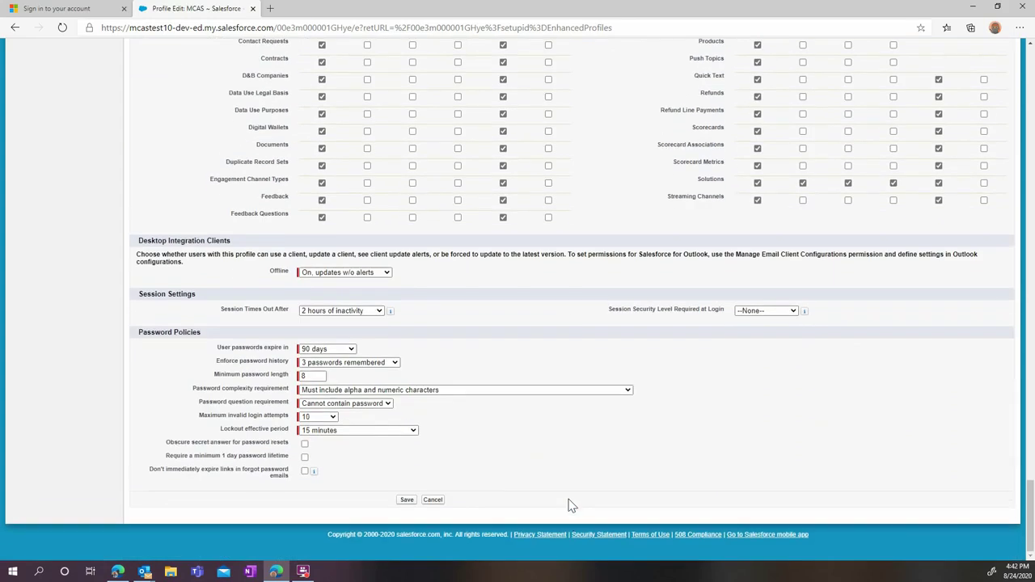
click(405, 510)
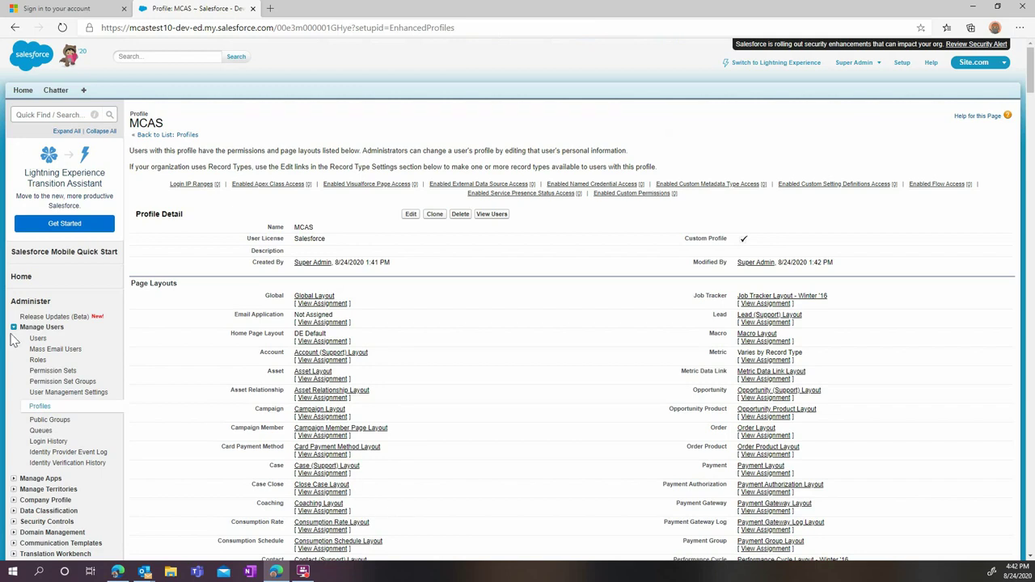
- Open the super admin user's detail page from the All Users list
click(38, 340)
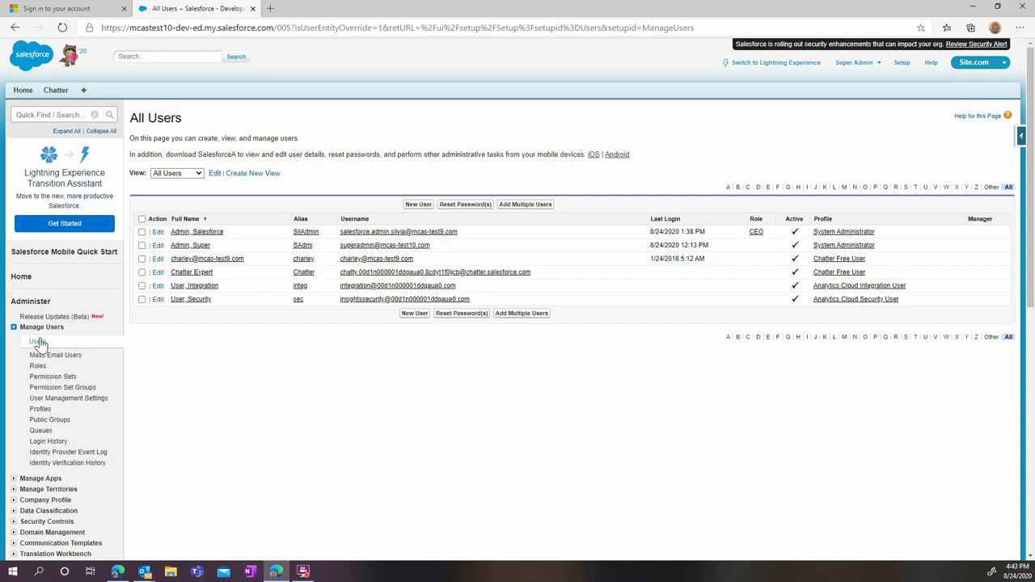
click(191, 247)
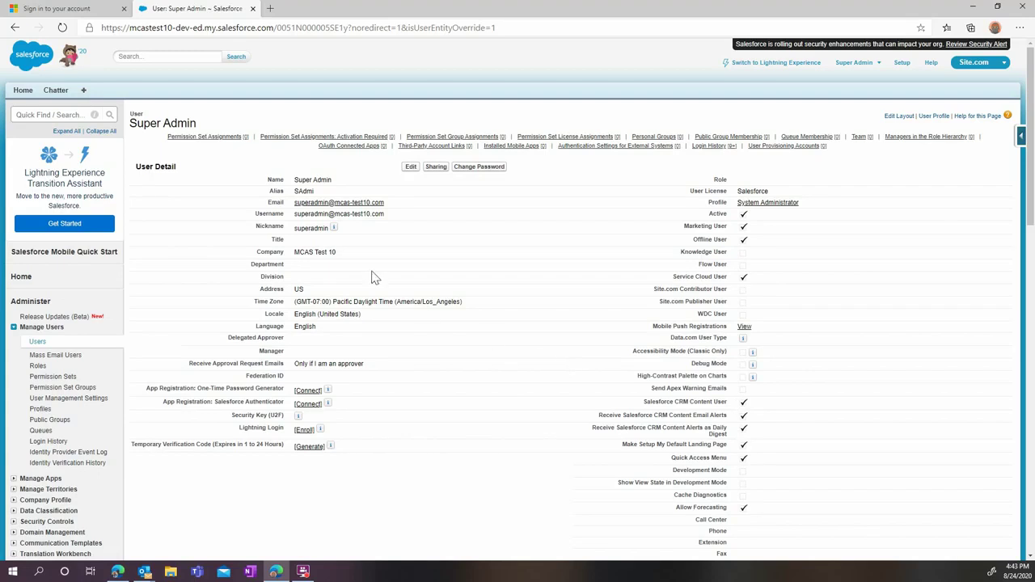
- On Cloud App Security's Connected apps page, add Salesforce as a new app
click(94, 10)
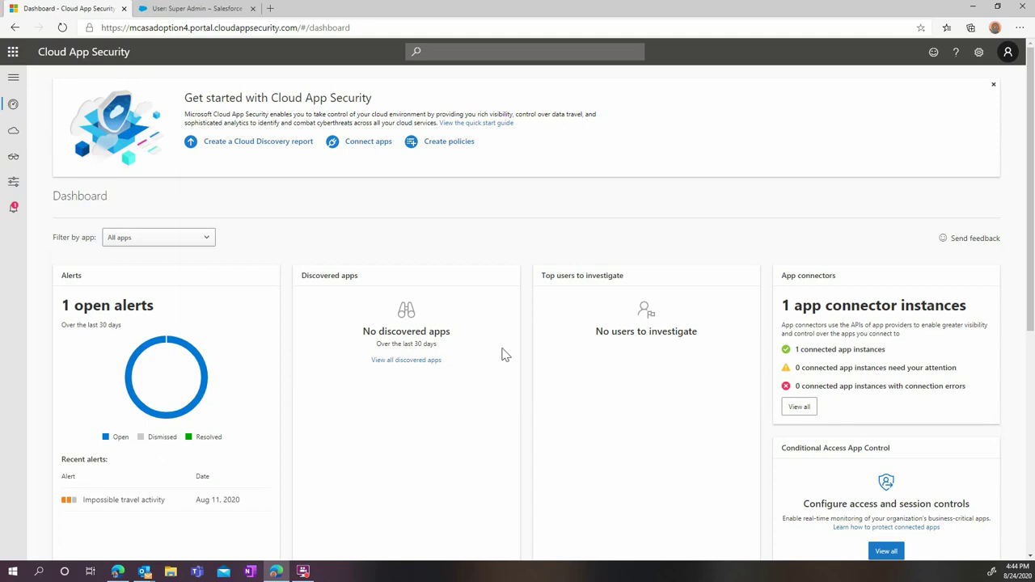
mouse_move(18, 175)
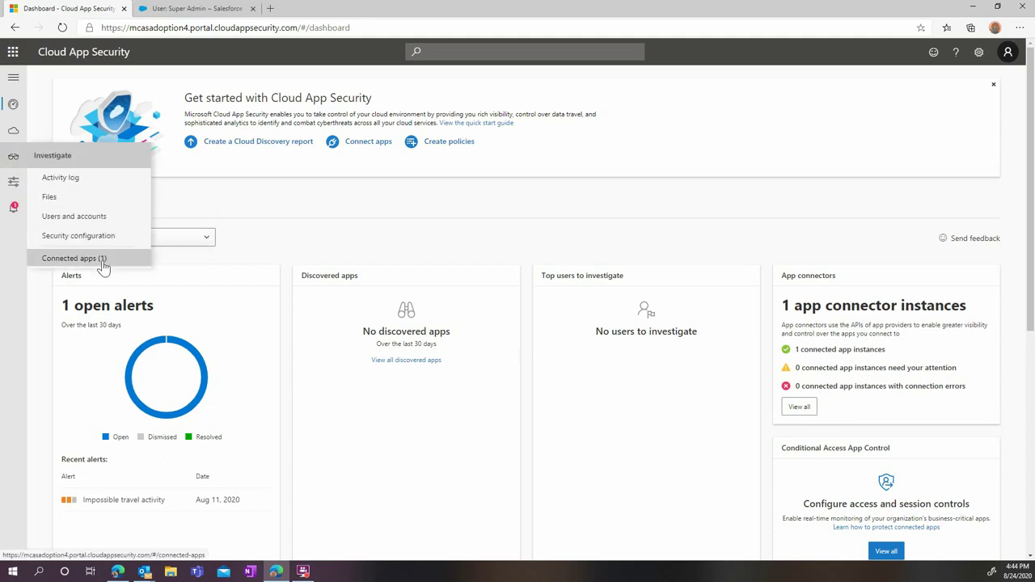
click(103, 260)
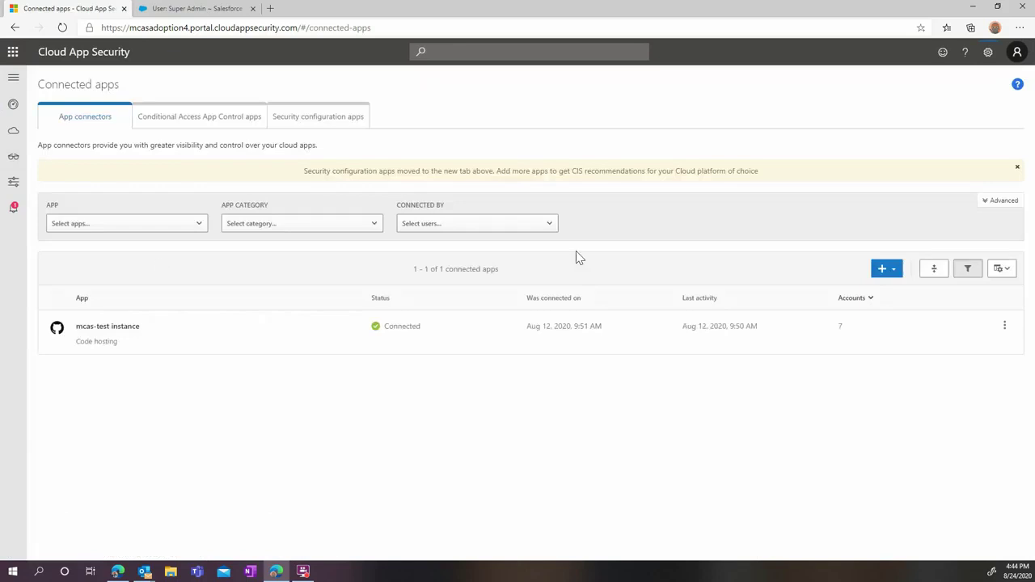
click(887, 269)
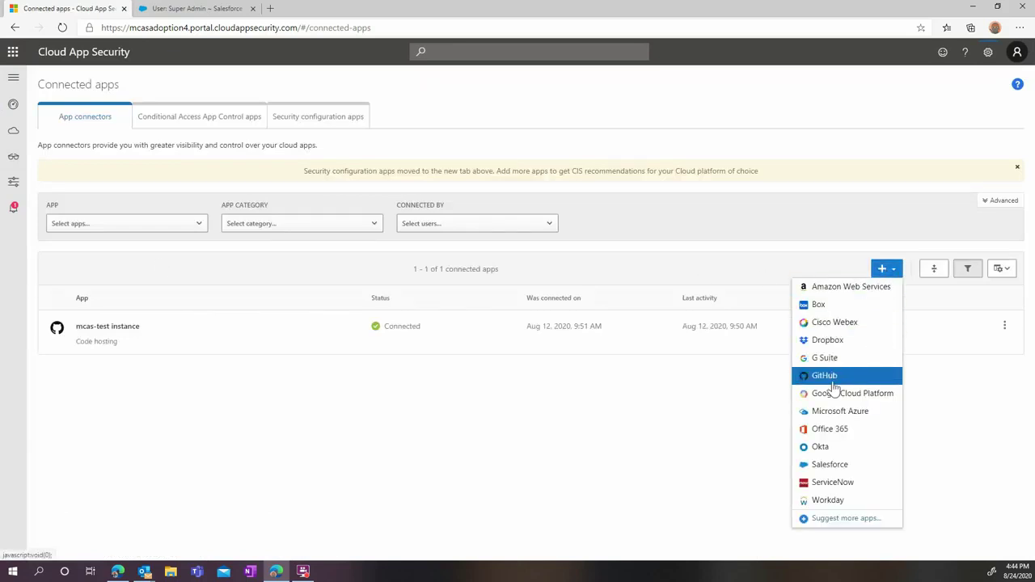
click(855, 465)
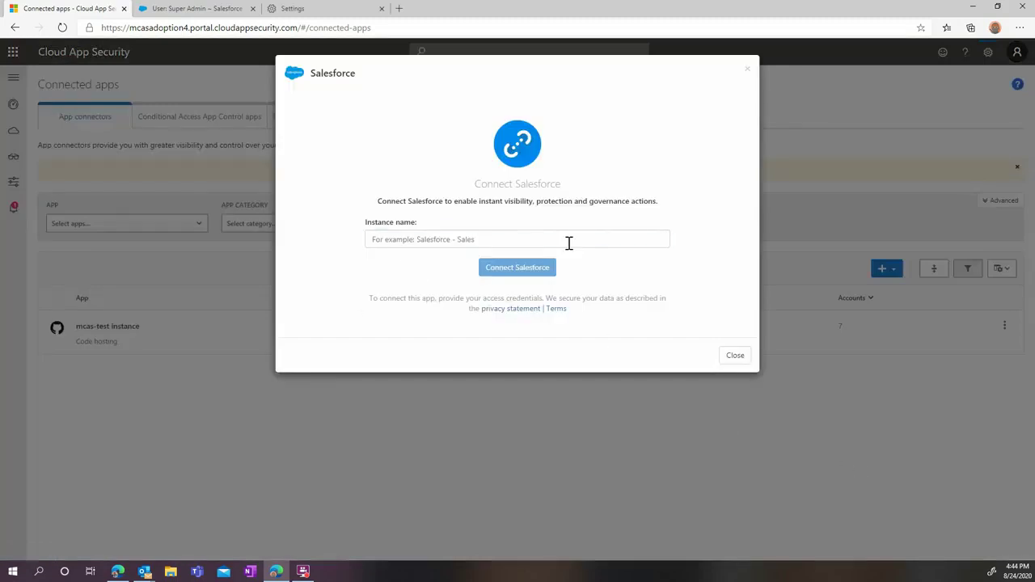
- Enter the instance name MCAS-Sample SF and connect Salesforce
click(568, 243)
text(MCAS-)
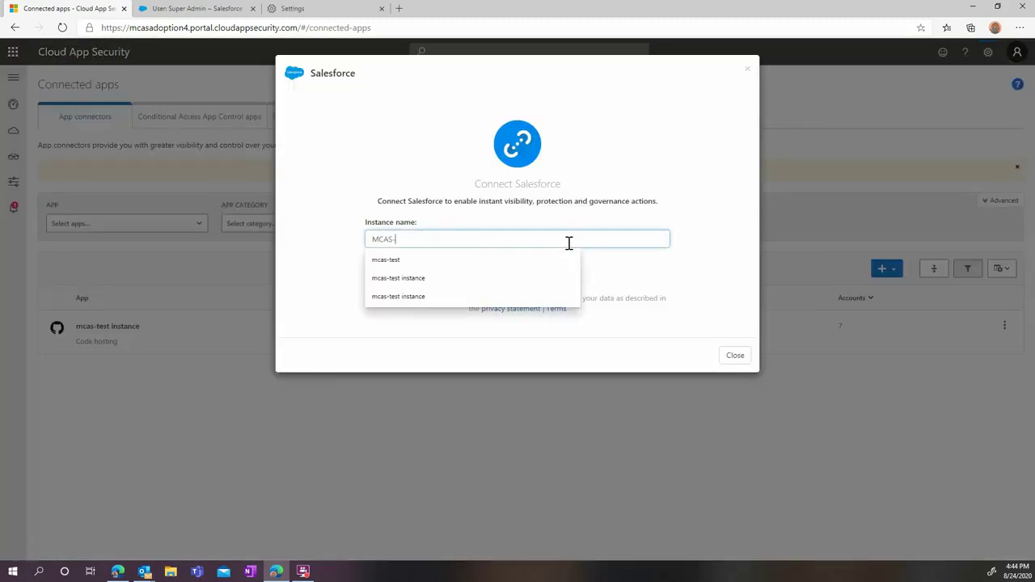
text(Sample SF)
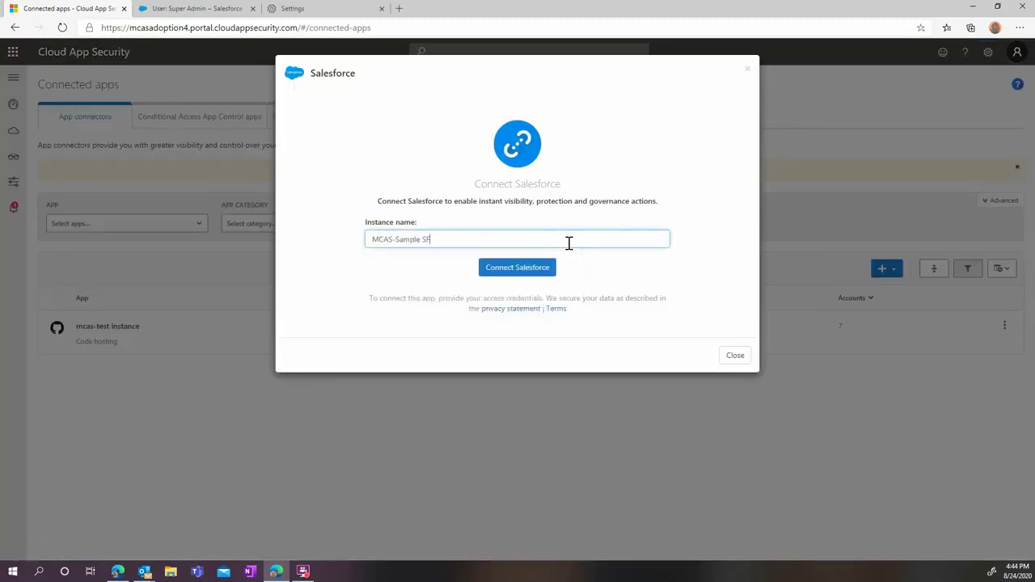
click(510, 272)
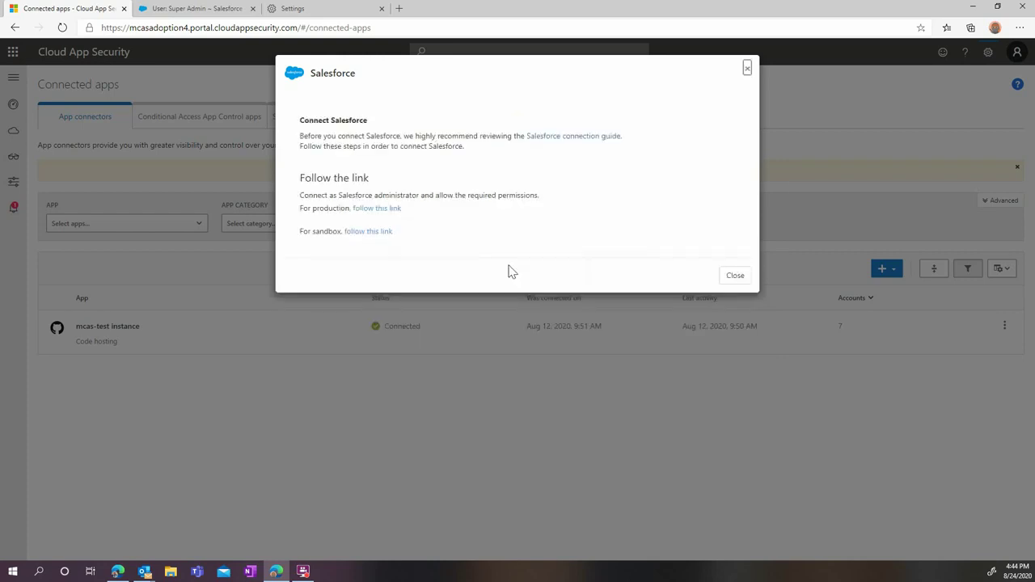
- Follow the production link and allow Cloud App Security access to Salesforce
click(356, 212)
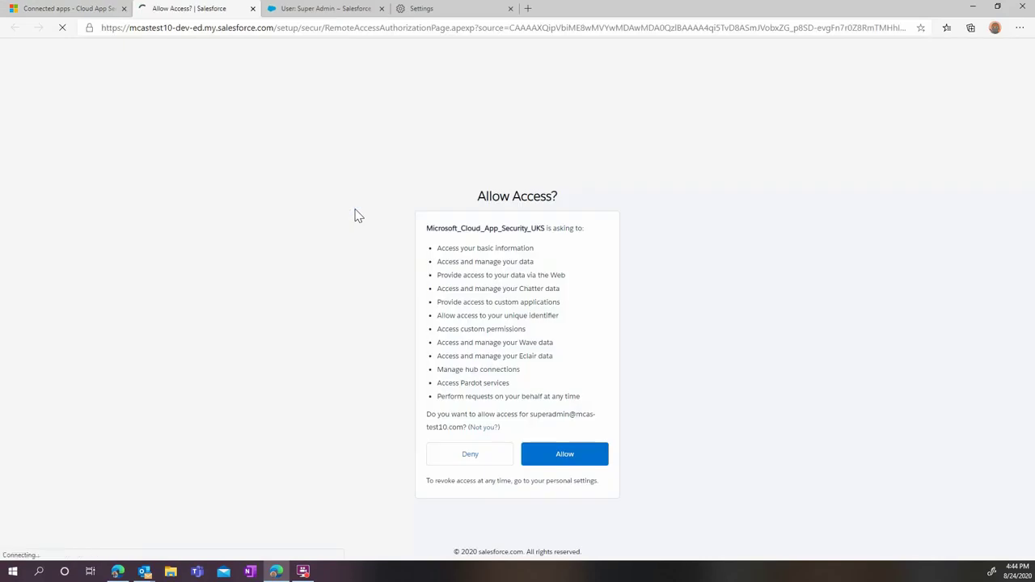
click(590, 461)
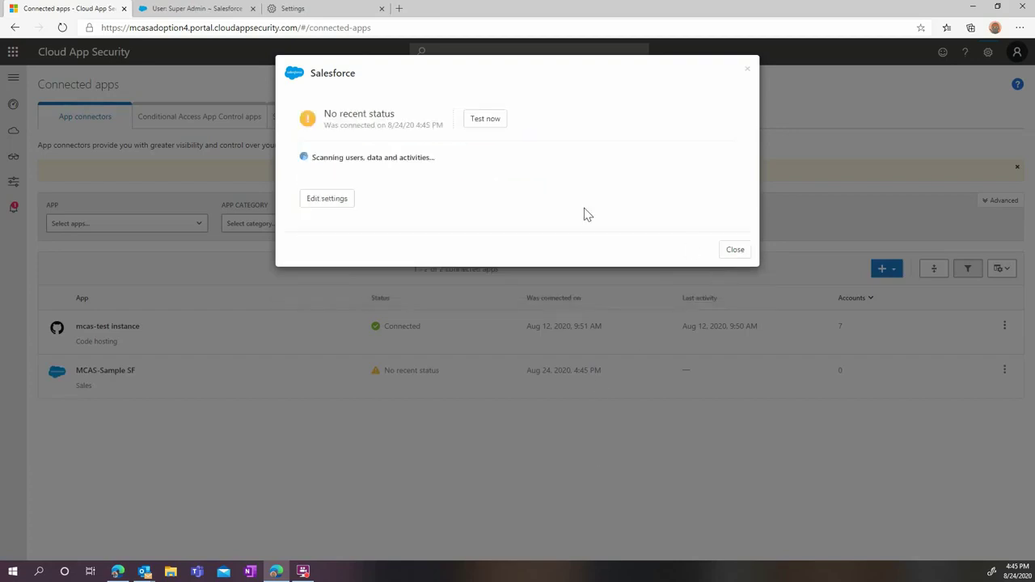
- Start a connection test on the MCAS-Sample SF Salesforce connector
click(479, 119)
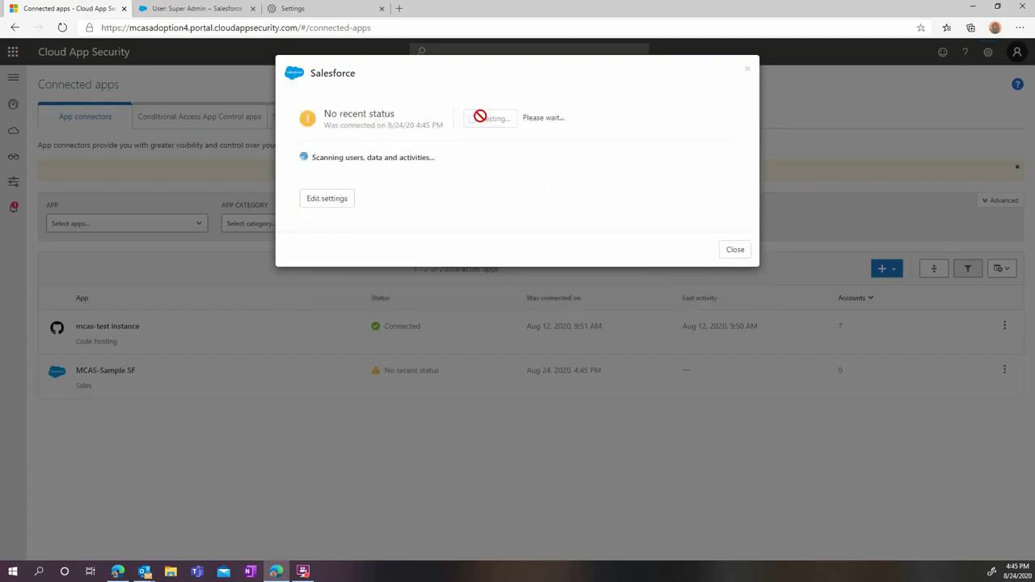